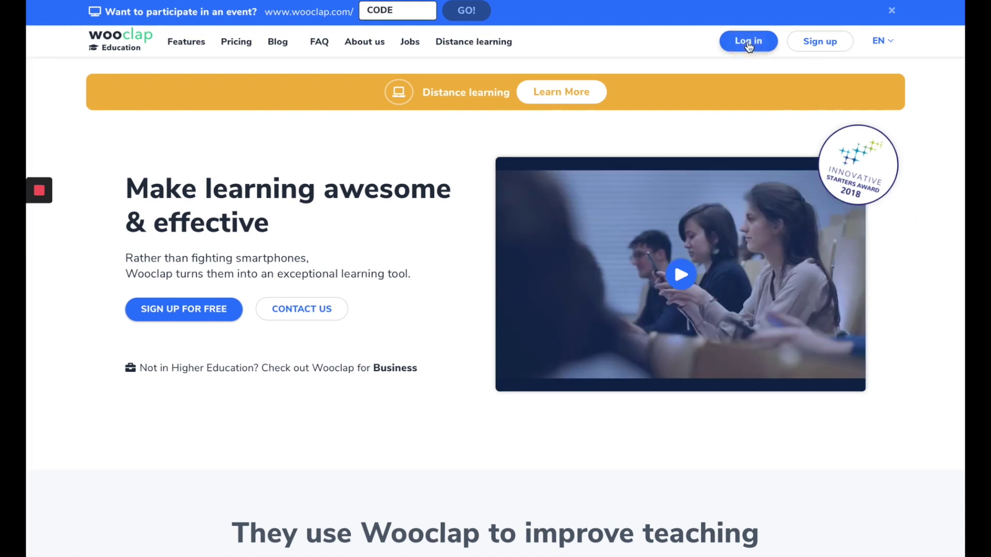
- Log in to the Wooclap account and create a new event, 'My new event'
left_click(749, 45)
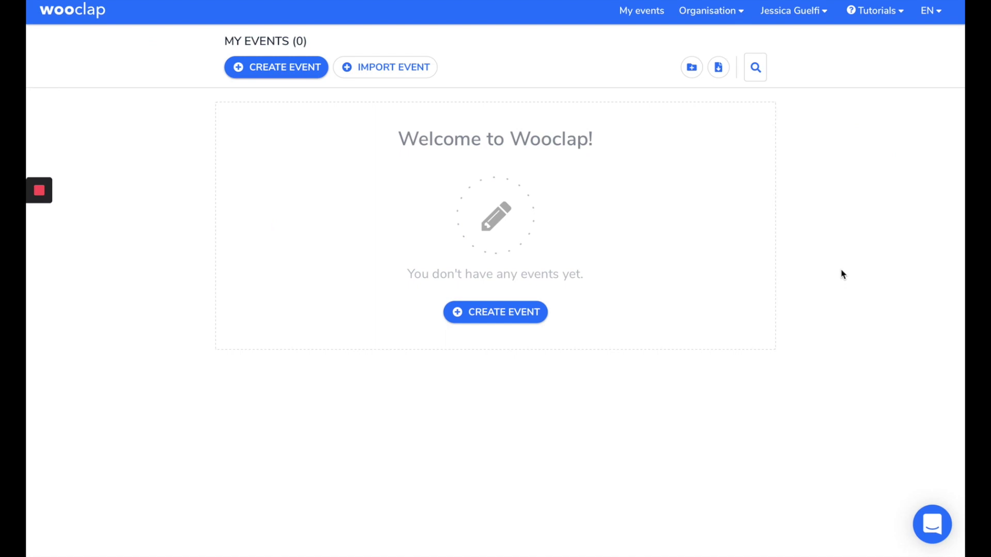
left_click(296, 76)
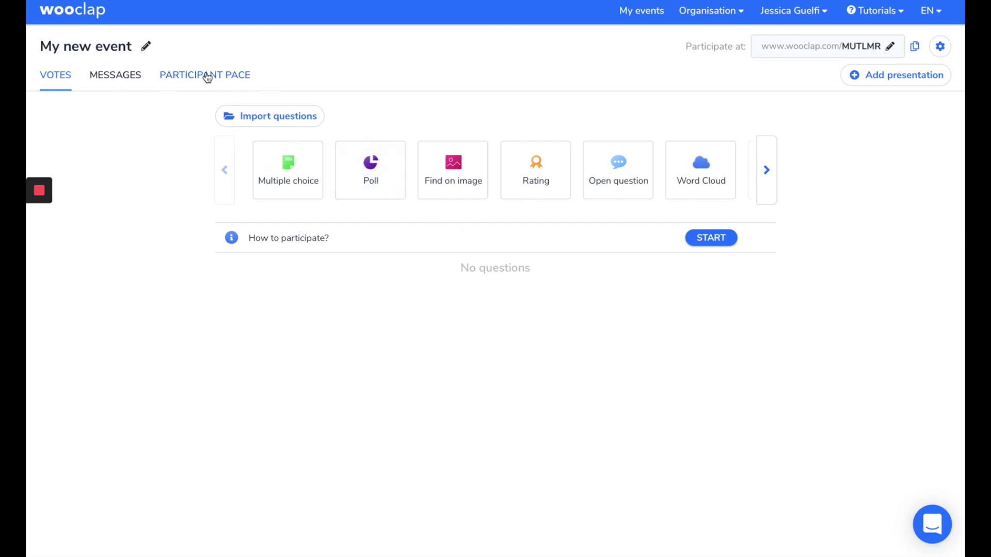
- Rename 'My new event' to 'General Knowledge' and start a multiple-choice question
left_click(118, 50)
key("BackSpace")
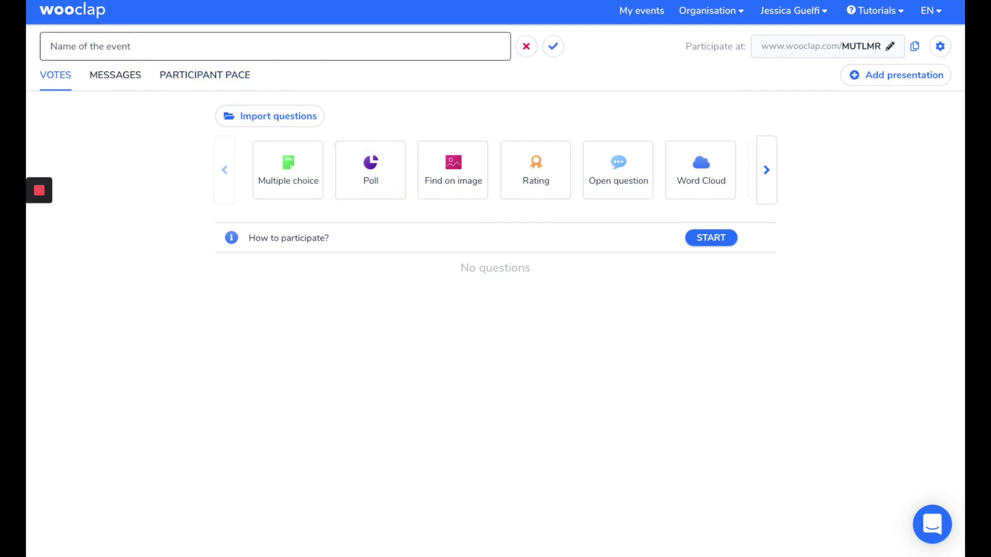
type("General Knowledge")
left_click(554, 47)
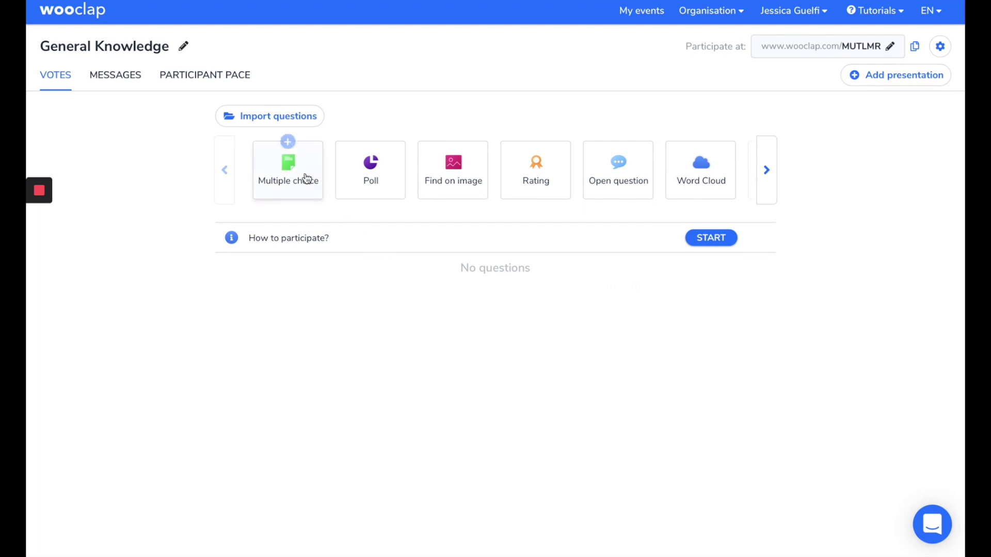
left_click(287, 140)
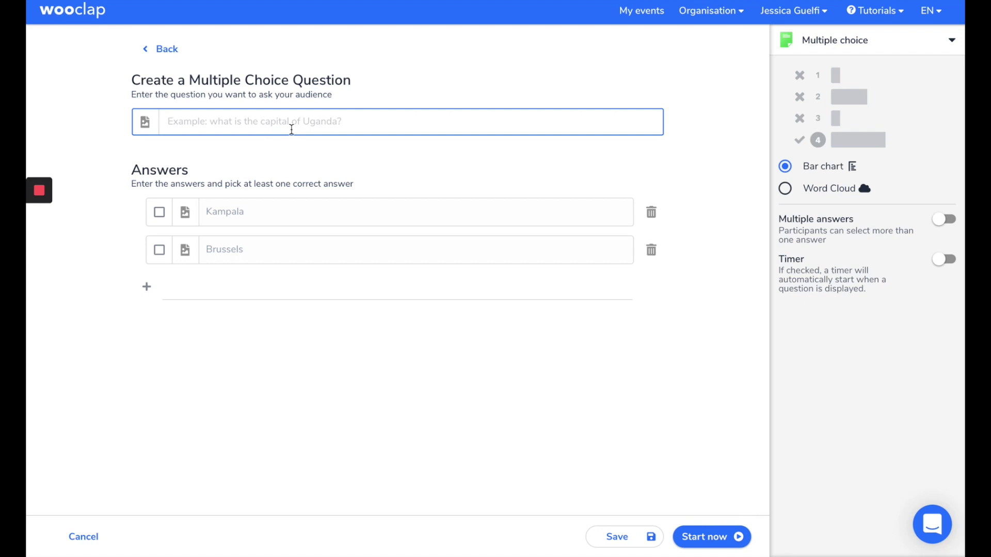
- Enter the question text 'Who is the president of the USA?'
type("Who")
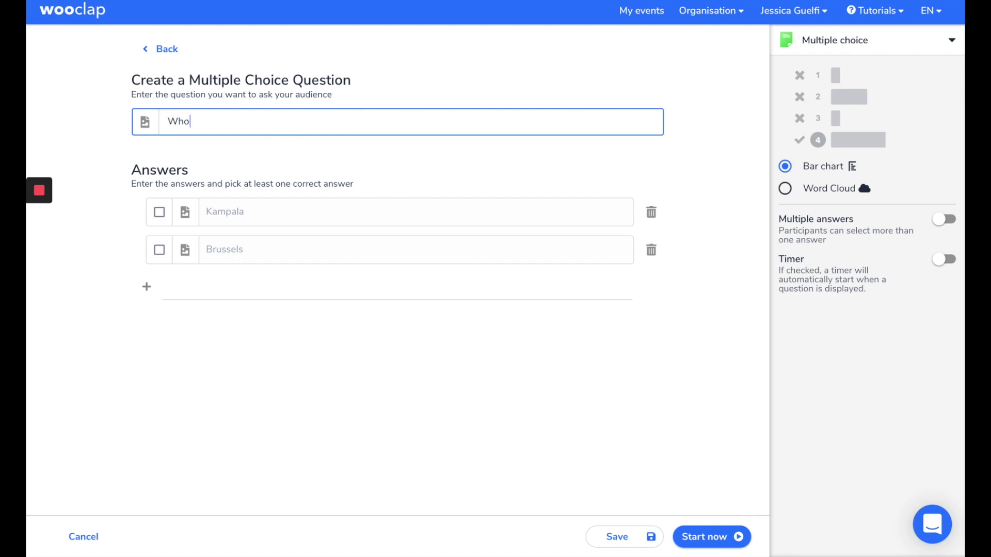
type(" is the pr")
key("BackSpace")
type("president")
type(" og th")
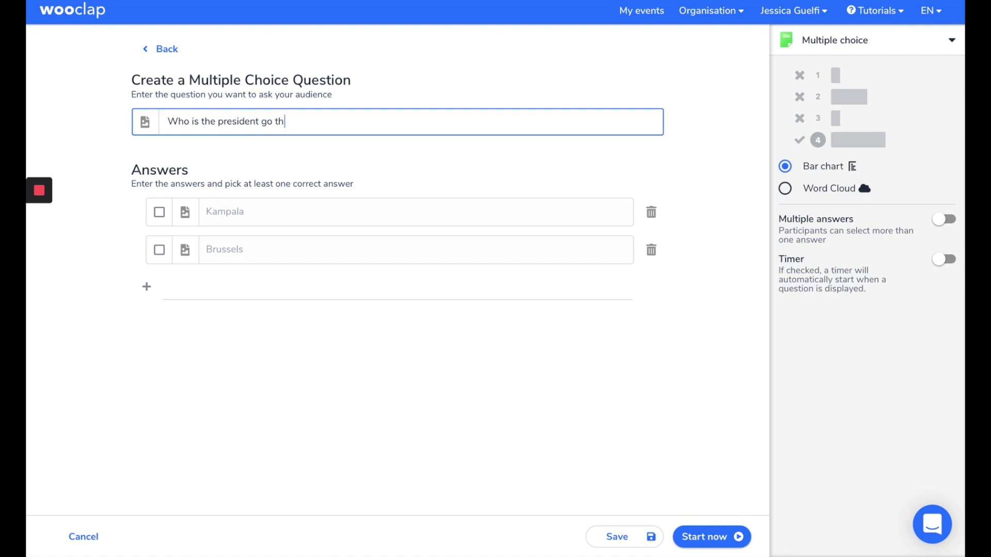
key("BackSpace")
key("BackSpace")
key("BackSpace")
key("BackSpace")
key("BackSpace")
type("of the USA?")
- Add answers Obama and Trump, mark Trump as correct, and save the question
left_click(266, 210)
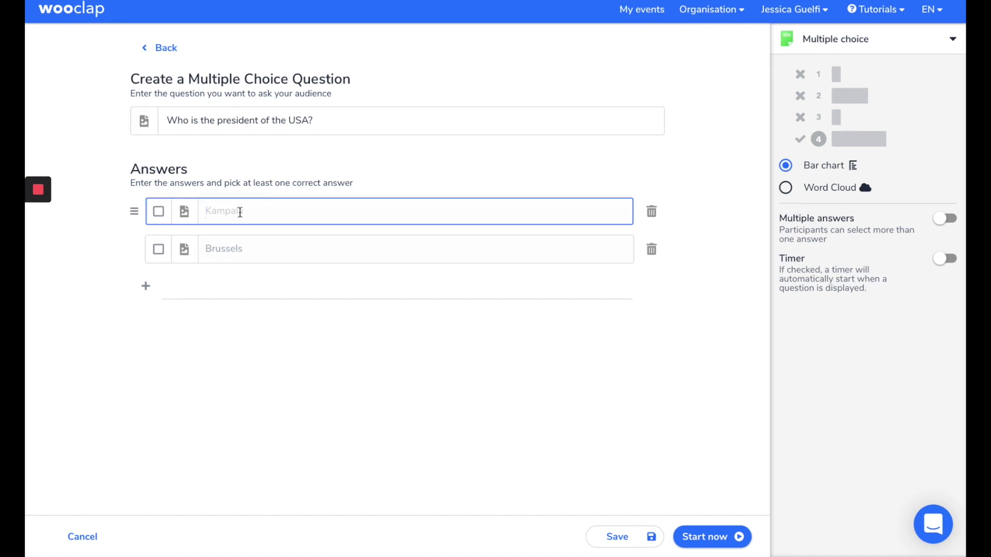
type("Obame")
key("BackSpace")
type("a")
left_click(306, 252)
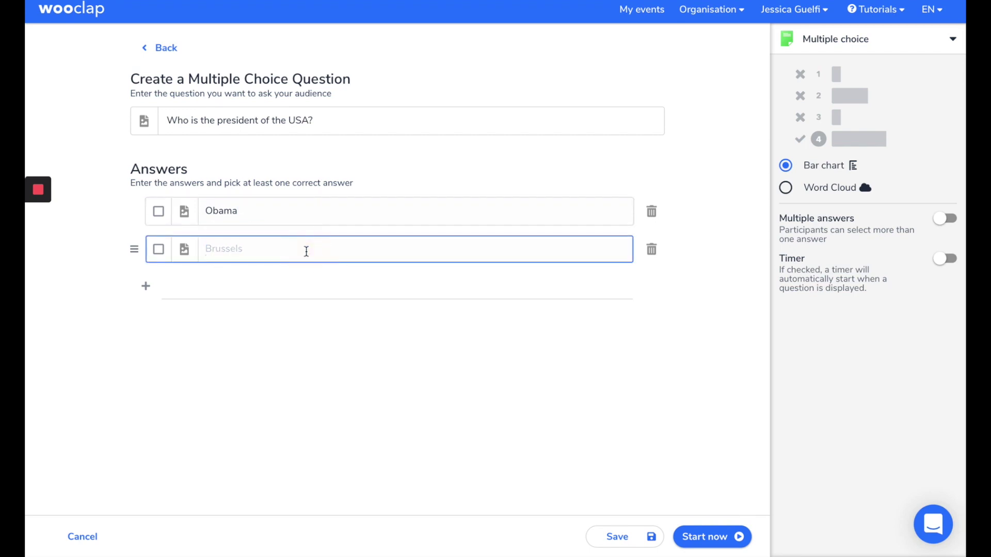
type("Trump")
left_click(158, 250)
left_click(621, 536)
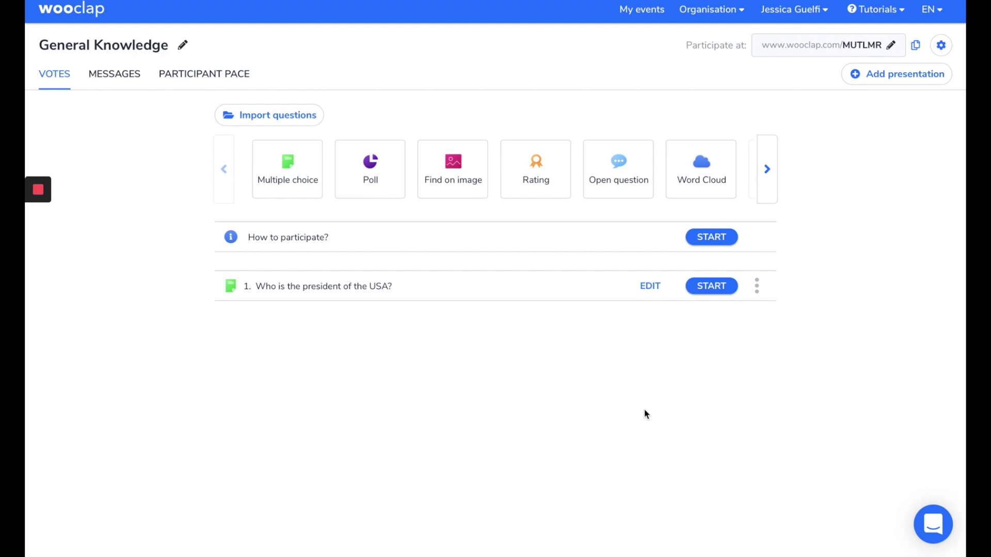
left_click(870, 54)
key("BackSpace")
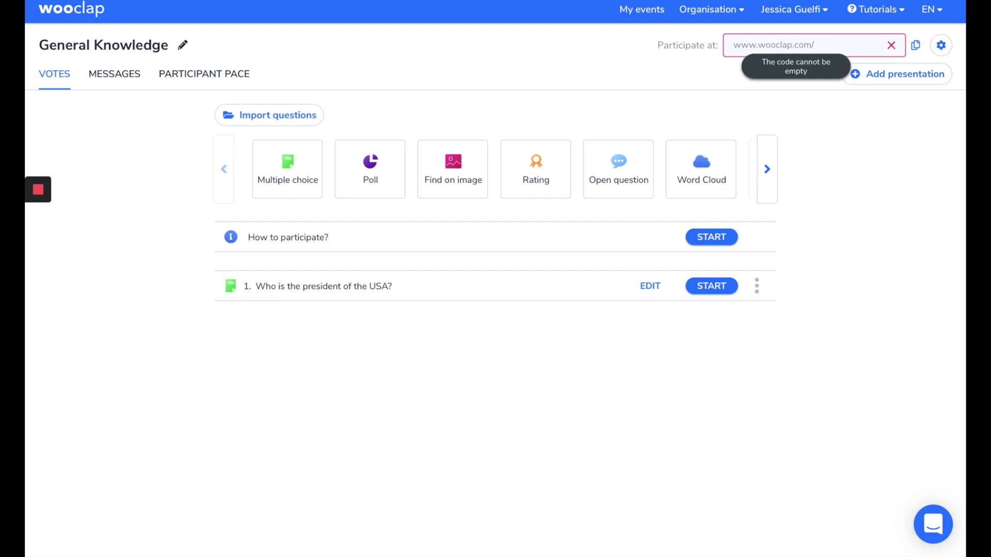
type("GENKL")
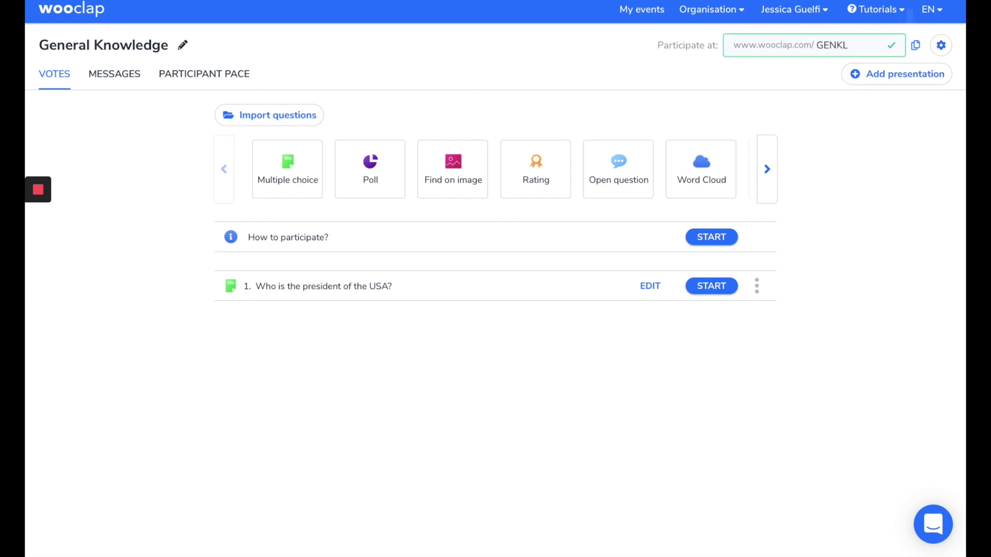
left_click(892, 49)
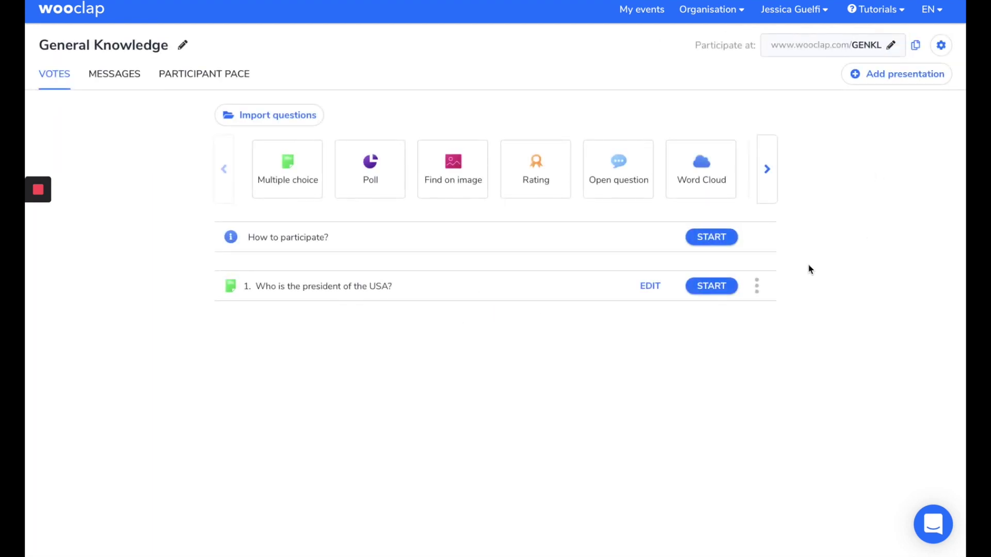
- Present the event, show then hide the QR code, reveal Trump as correct, and exit
left_click(722, 237)
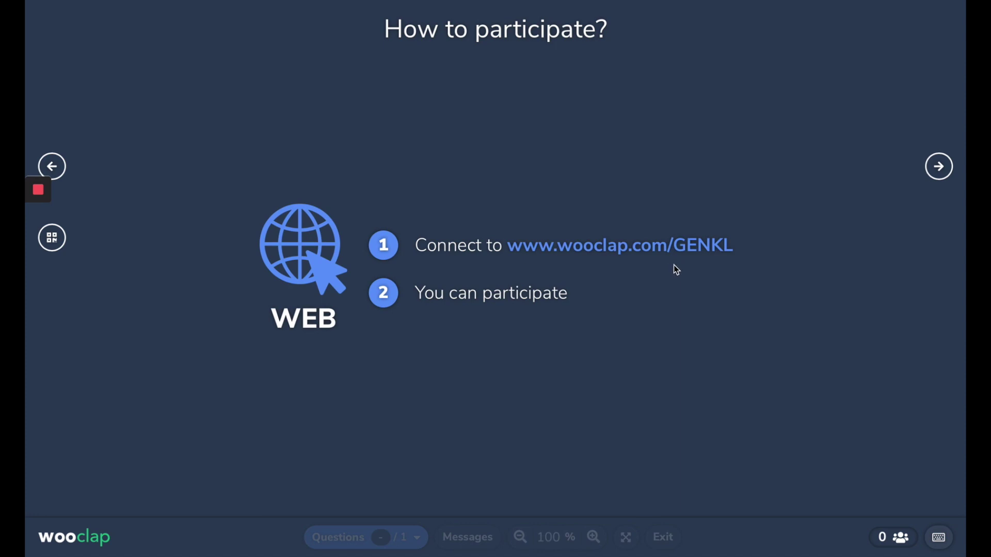
left_click(52, 237)
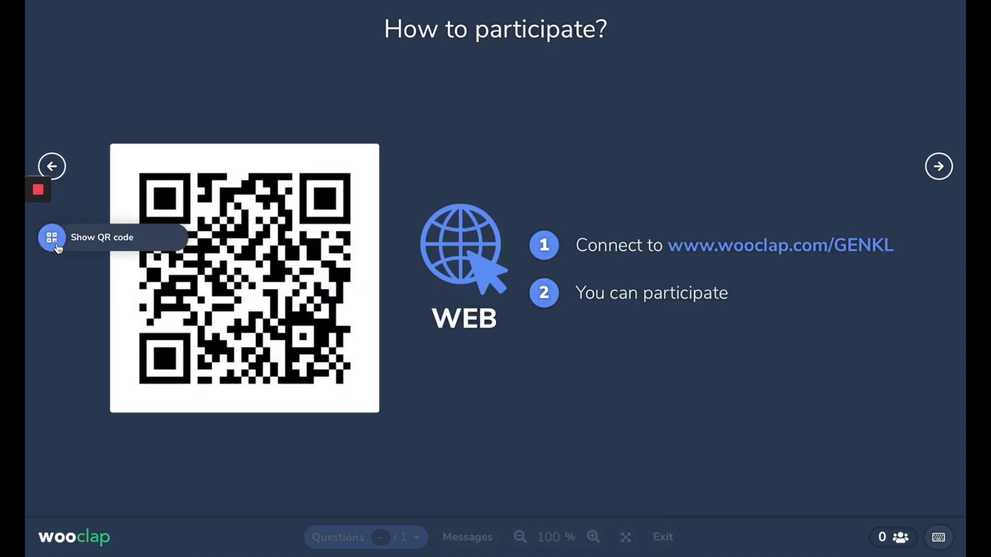
left_click(52, 238)
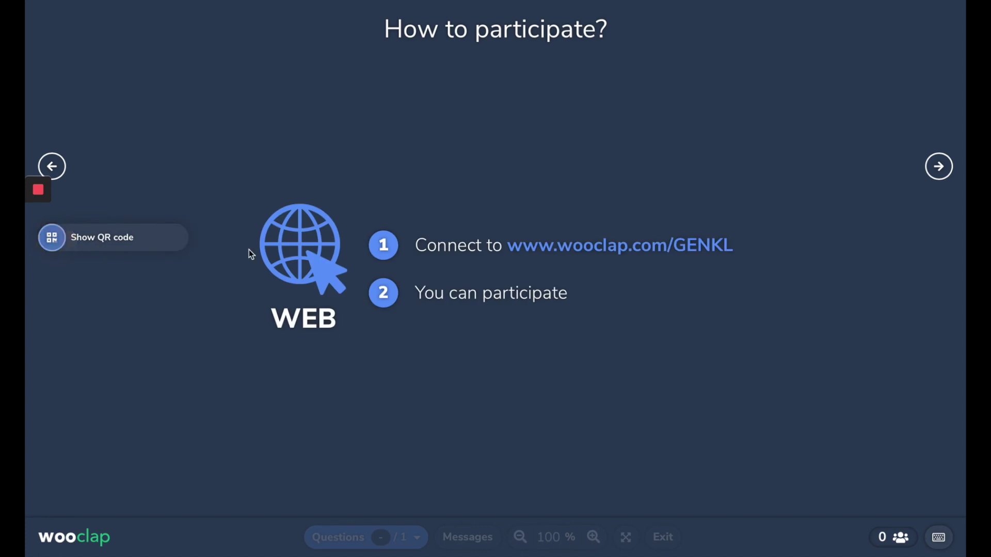
left_click(939, 166)
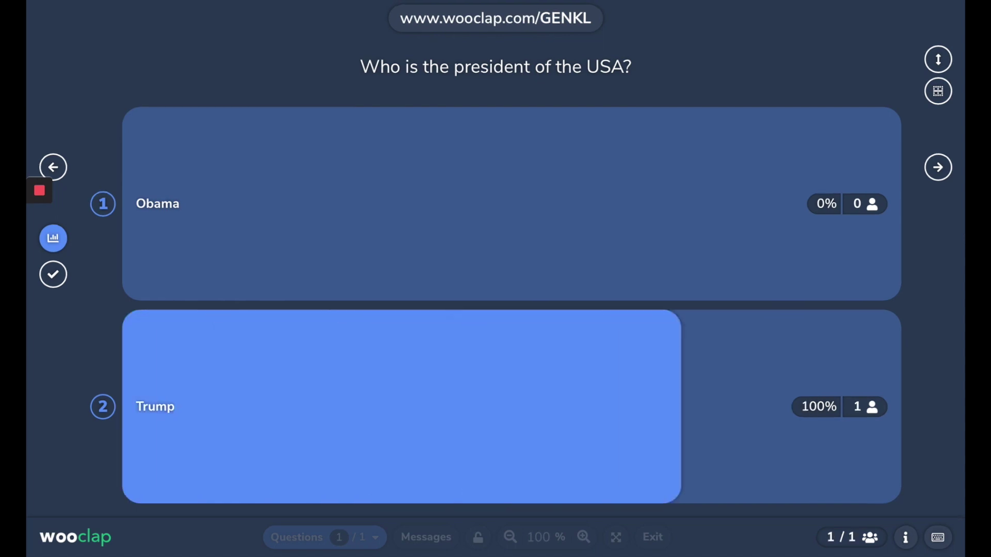
left_click(55, 275)
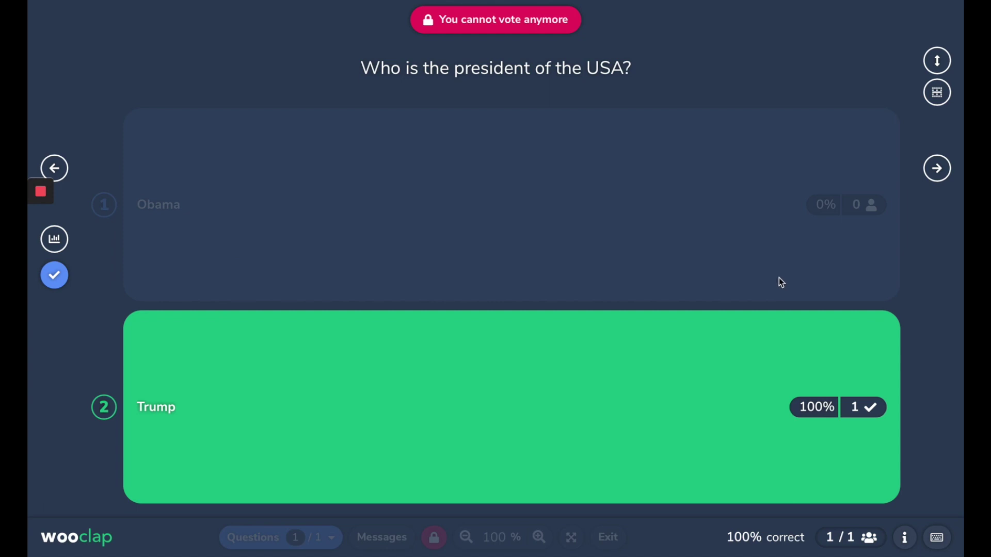
key("Escape")
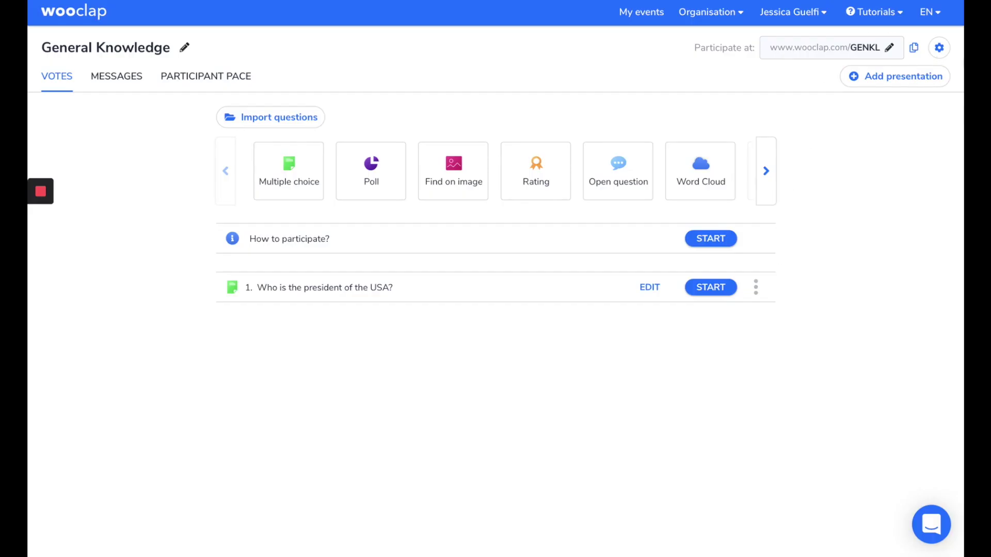
- Enable participant authentication and participant usernames in event settings, then begin adding a presentation
left_click(939, 48)
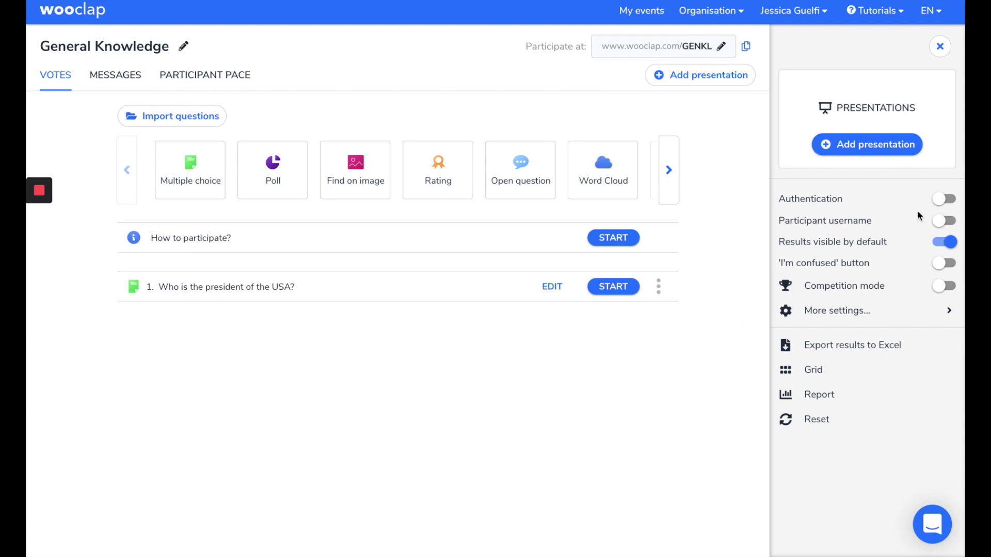
left_click(944, 199)
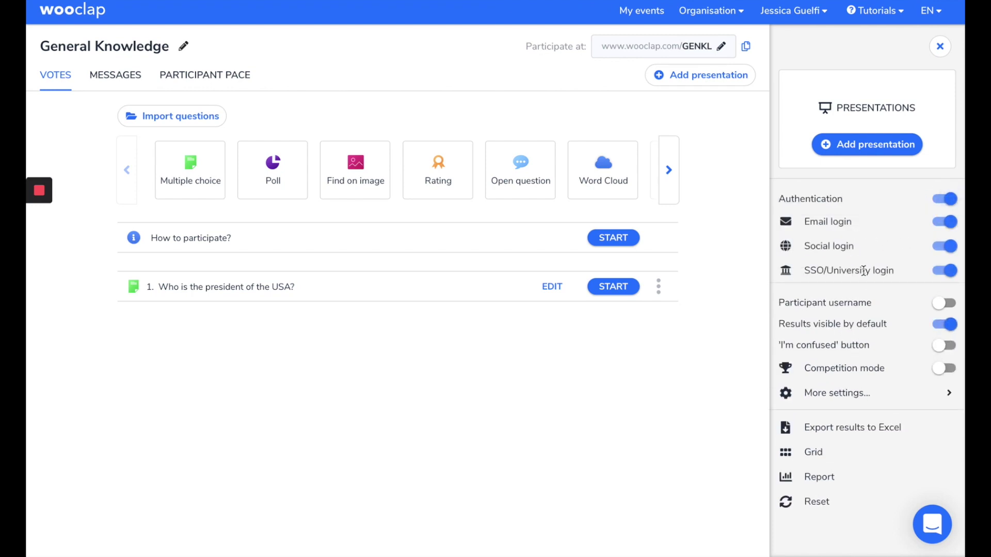
left_click(947, 307)
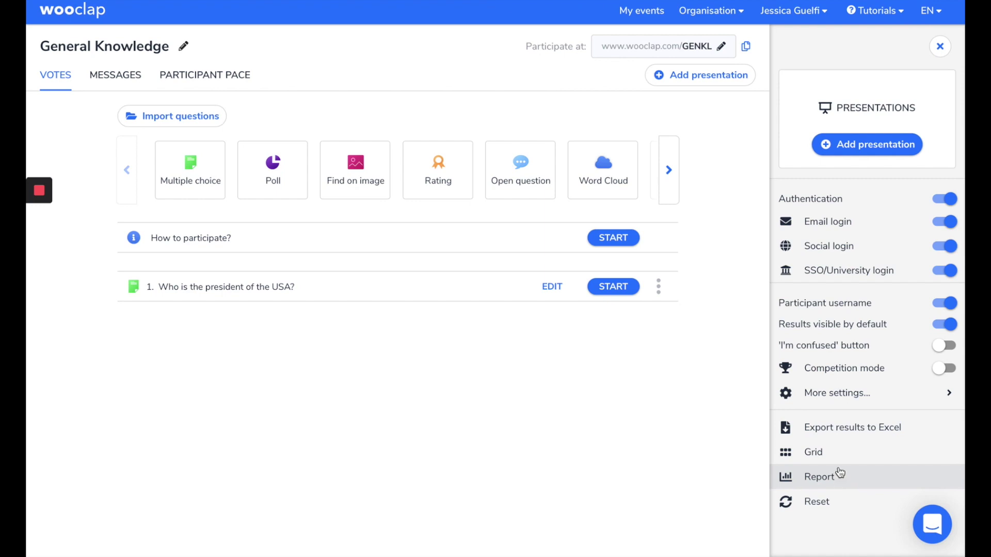
left_click(881, 155)
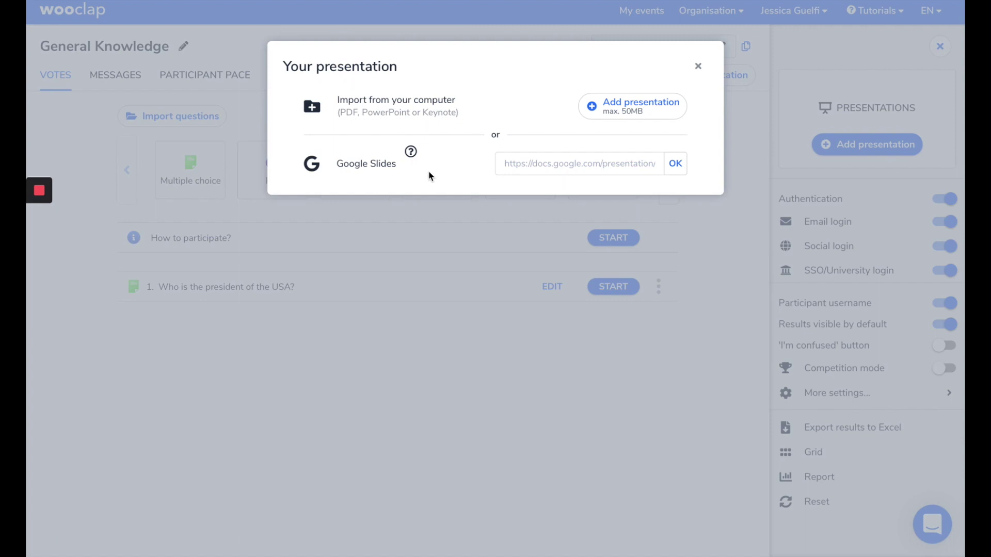
- Upload Prez_Edu_NTU.pptx from the computer's recent files and dismiss the conversion notice
left_click(614, 111)
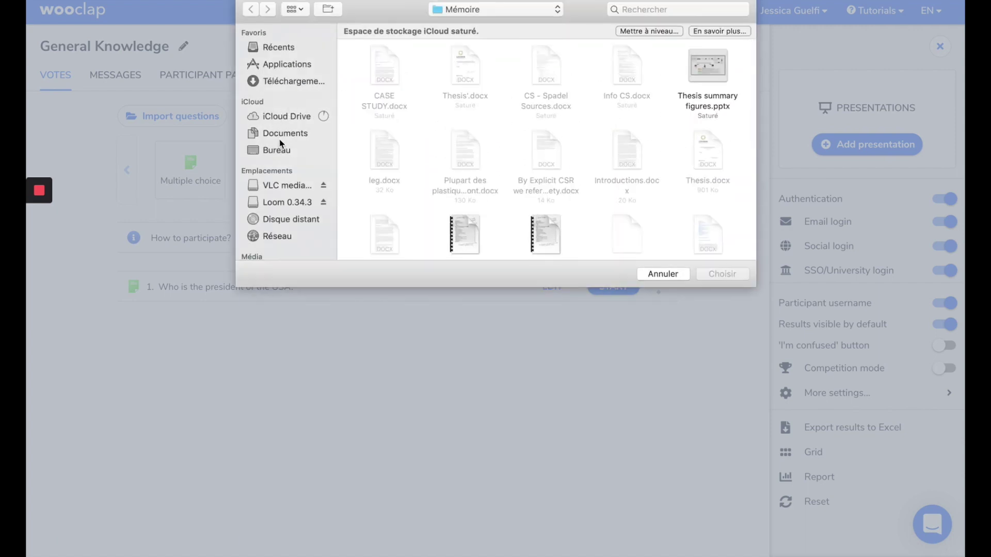
left_click(281, 47)
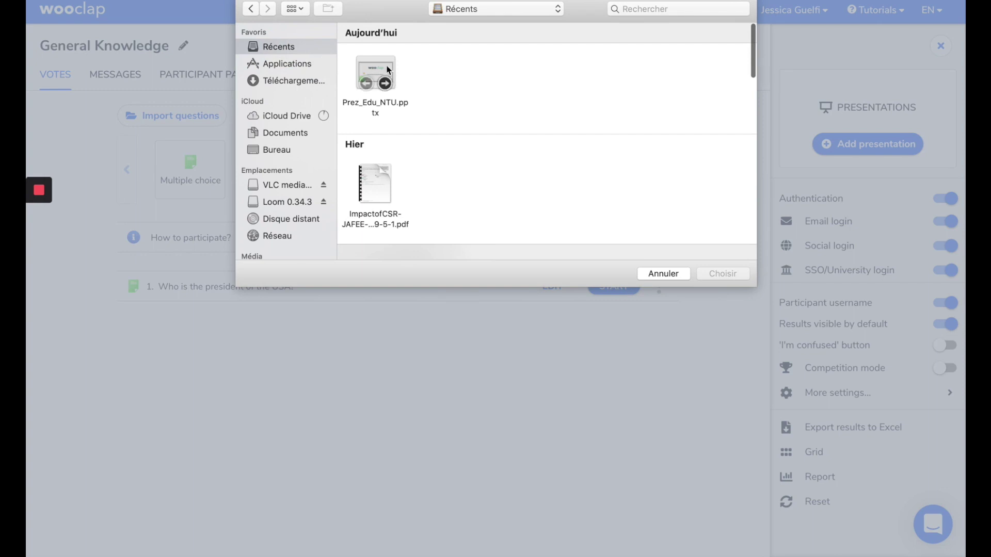
left_click(393, 82)
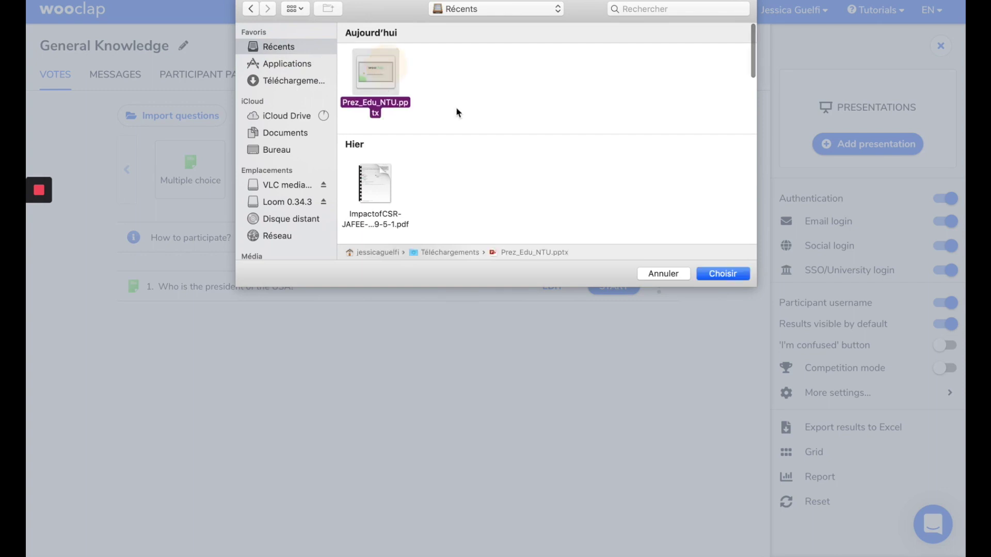
left_click(720, 273)
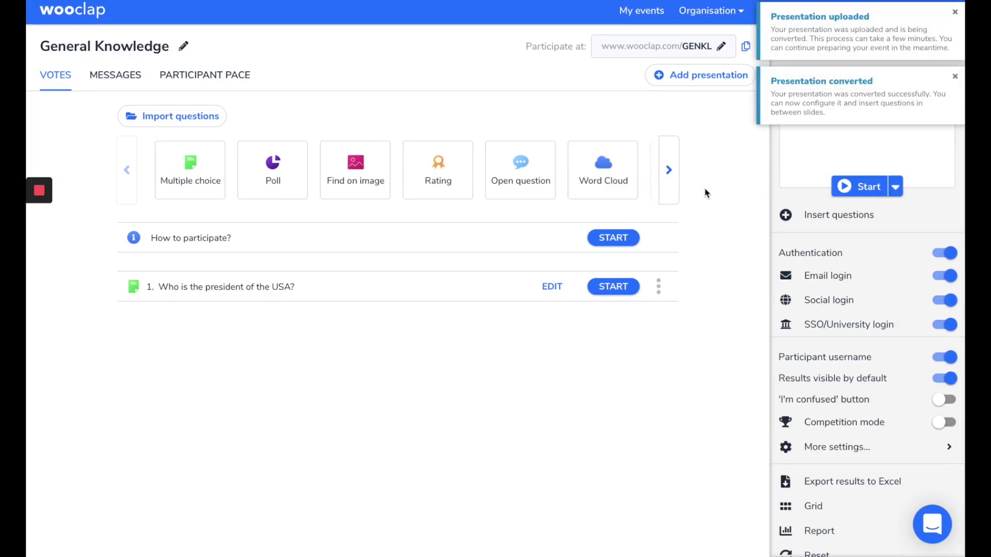
left_click(955, 77)
- Insert How to participate? as slide 2 and the president question as slide 4, then save
left_click(955, 12)
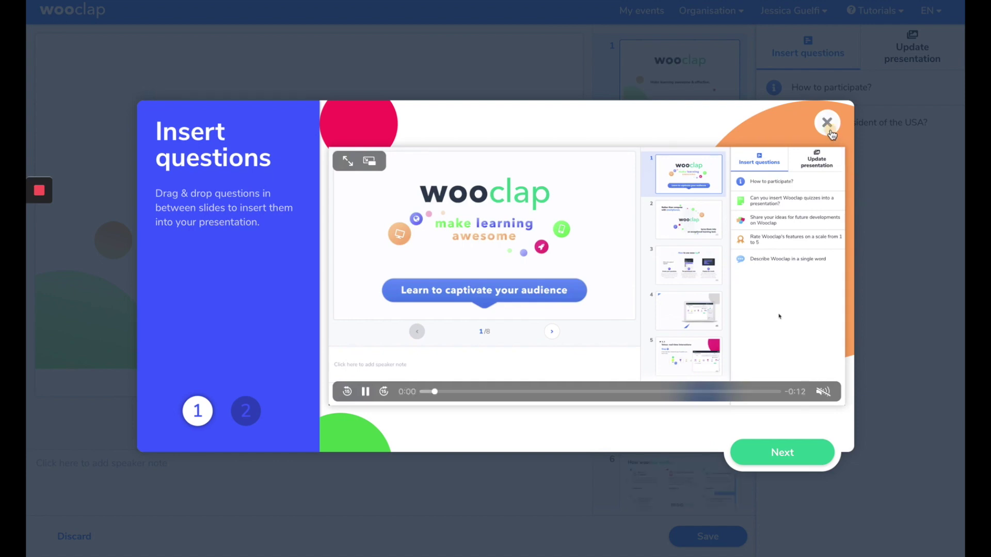
left_click(827, 125)
scroll(703, 391, "down", 5)
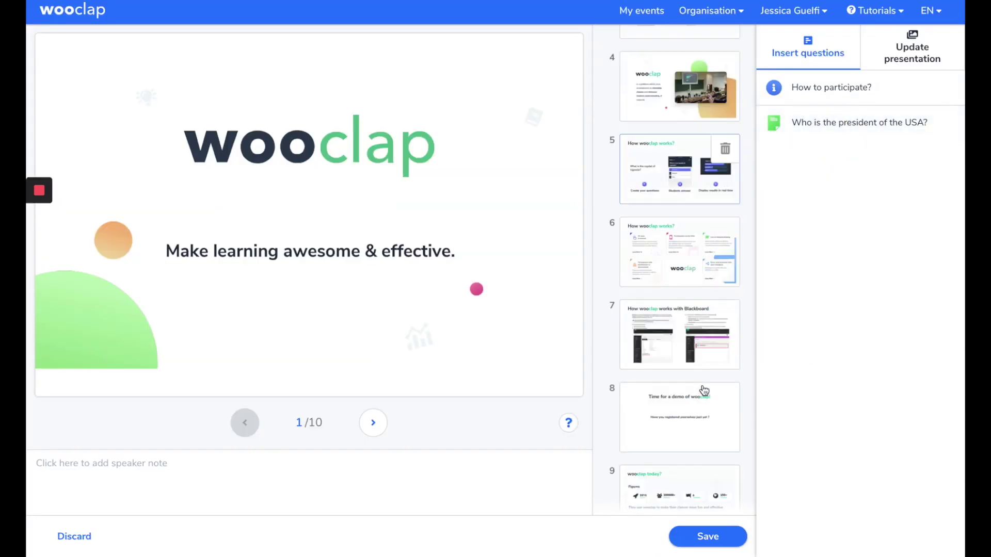
scroll(690, 288, "up", 5)
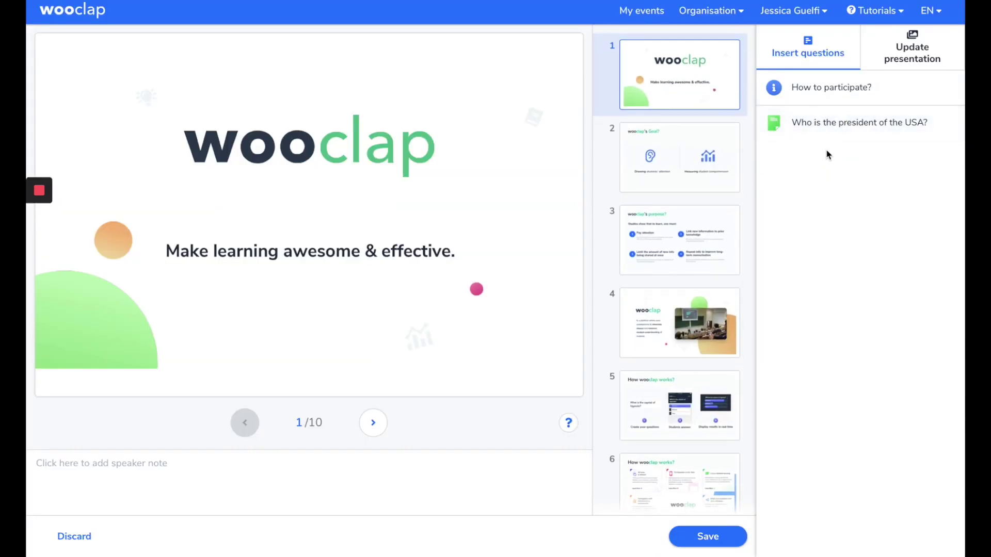
left_click_drag(845, 132, 684, 197)
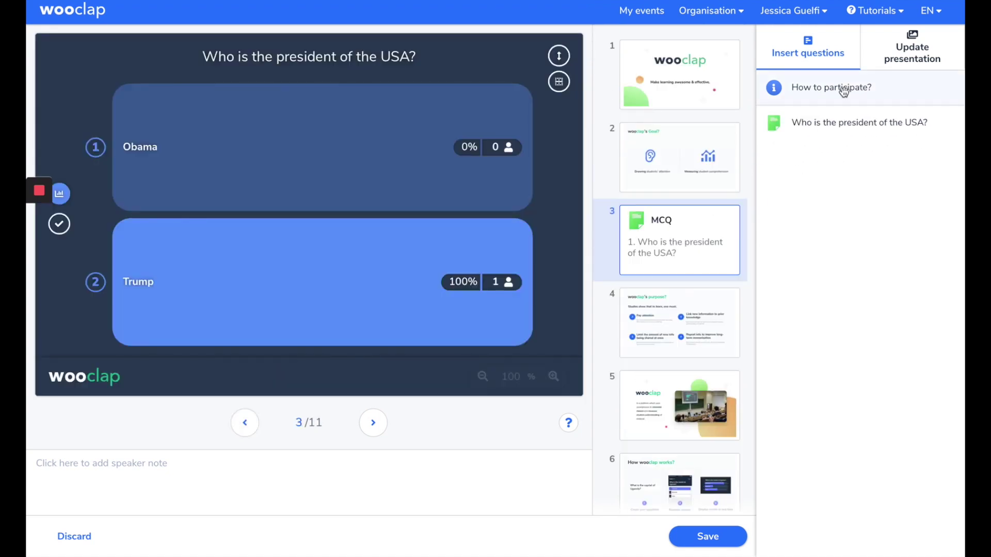
left_click_drag(844, 91, 695, 137)
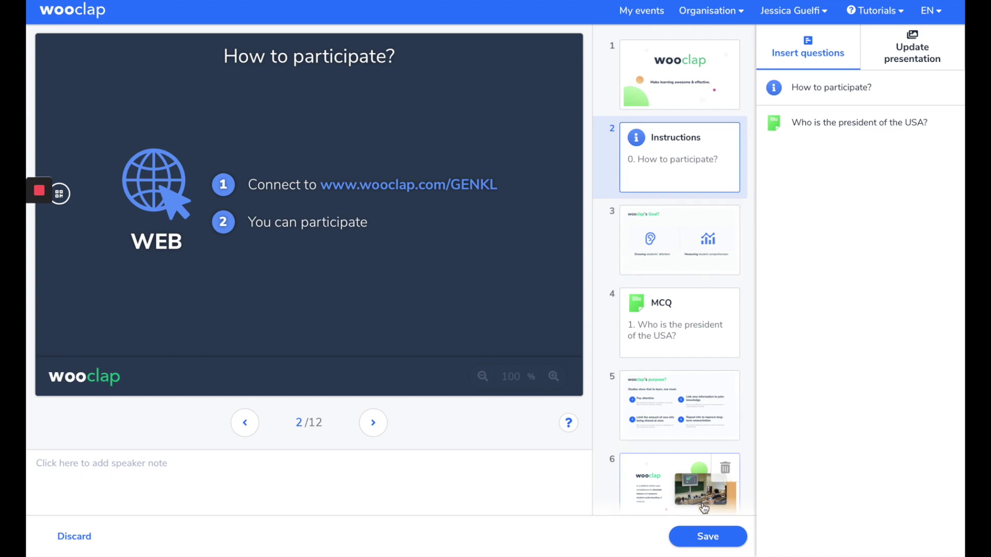
left_click(692, 536)
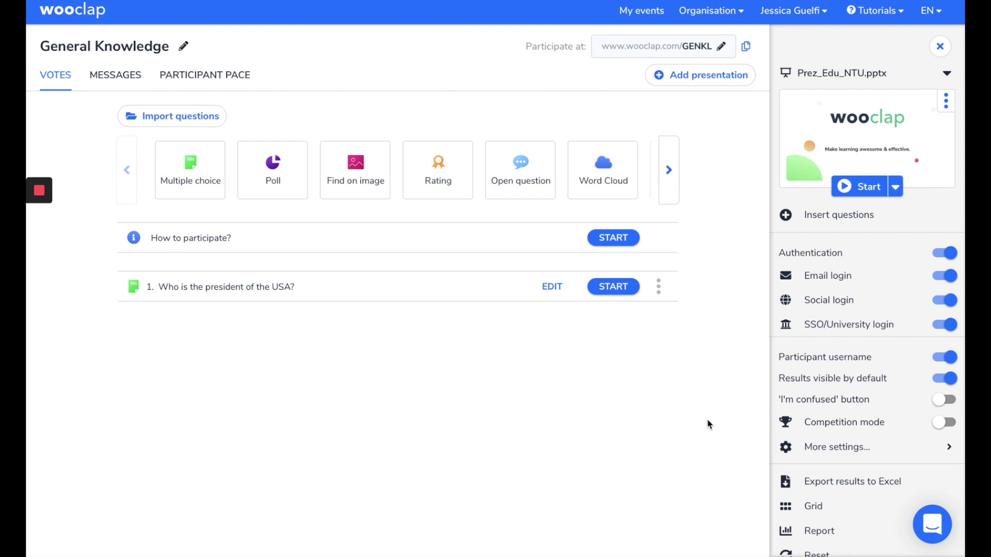
- Switch the message wall, likes and images on and back off, leaving all three disabled
left_click(131, 81)
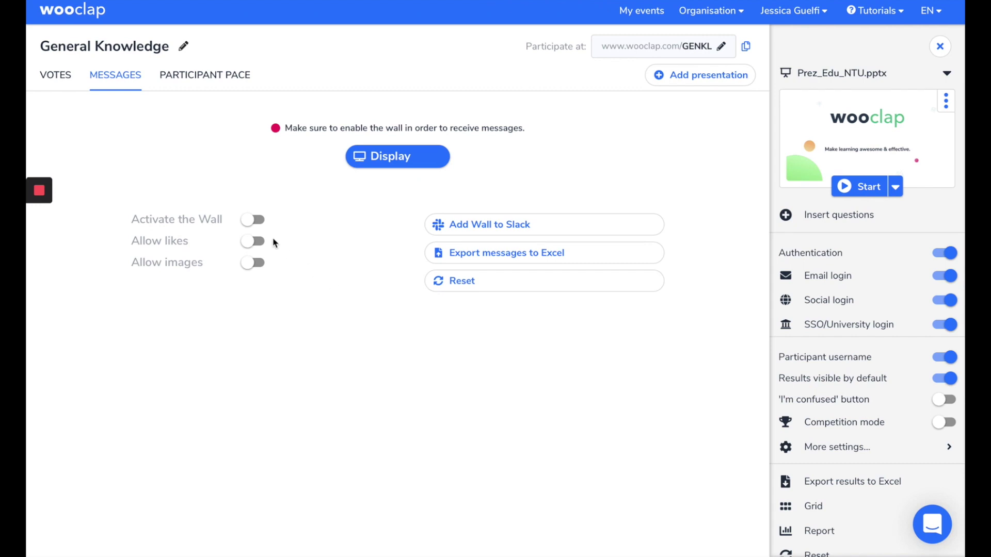
left_click(255, 220)
left_click(260, 243)
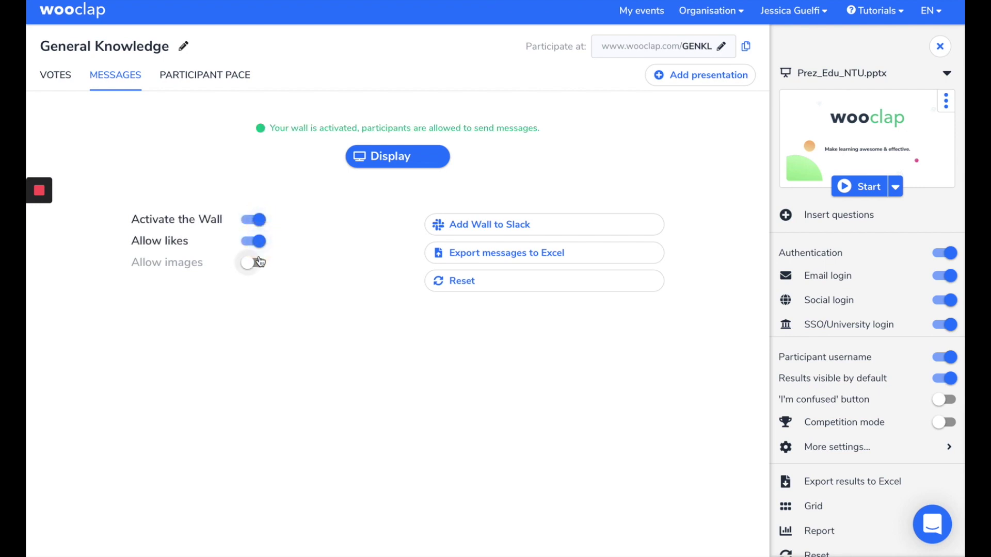
left_click(258, 262)
left_click(259, 263)
left_click(253, 242)
left_click(254, 221)
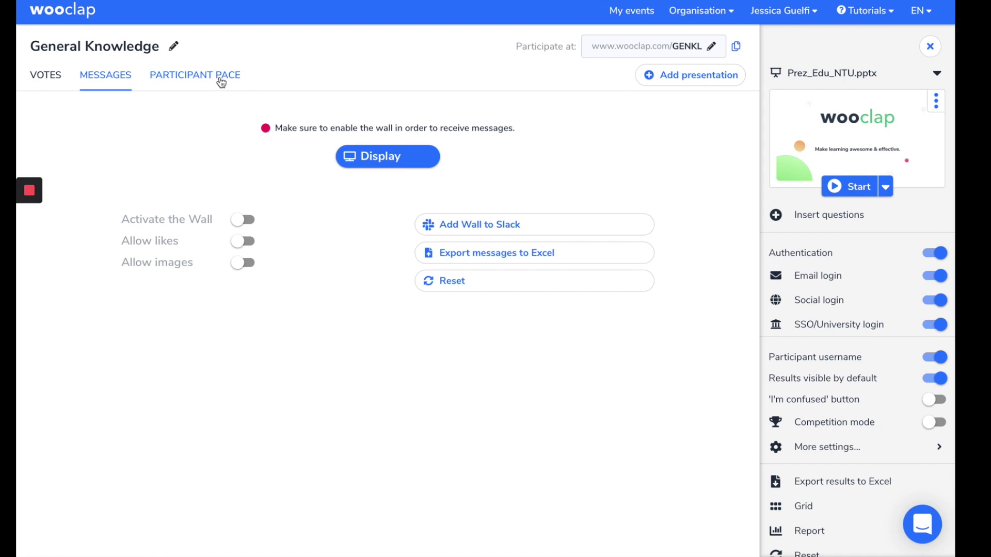
left_click(221, 82)
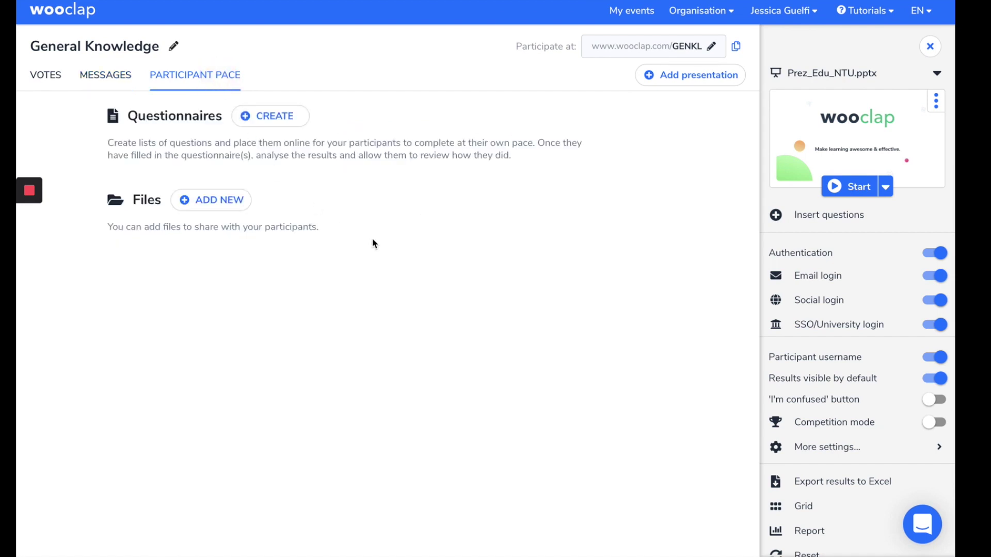